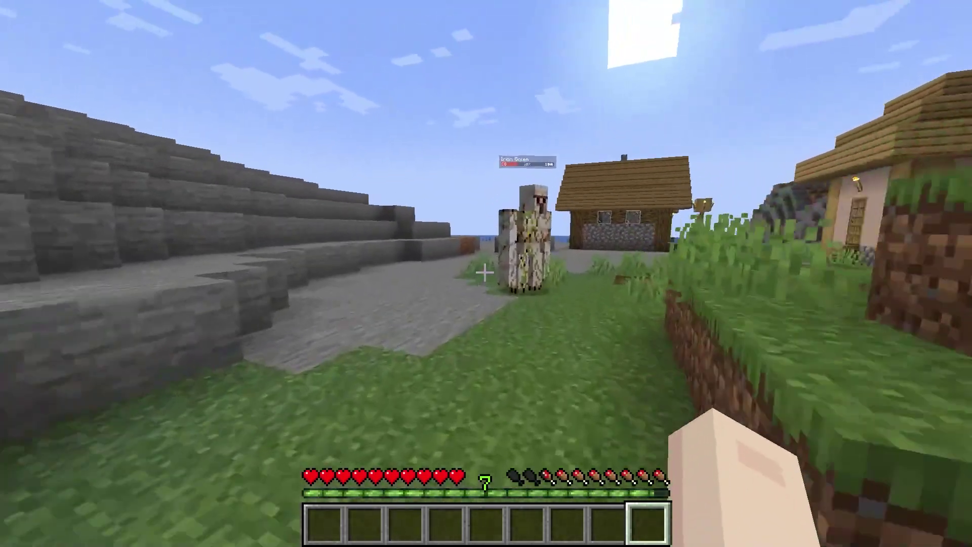
key("w")
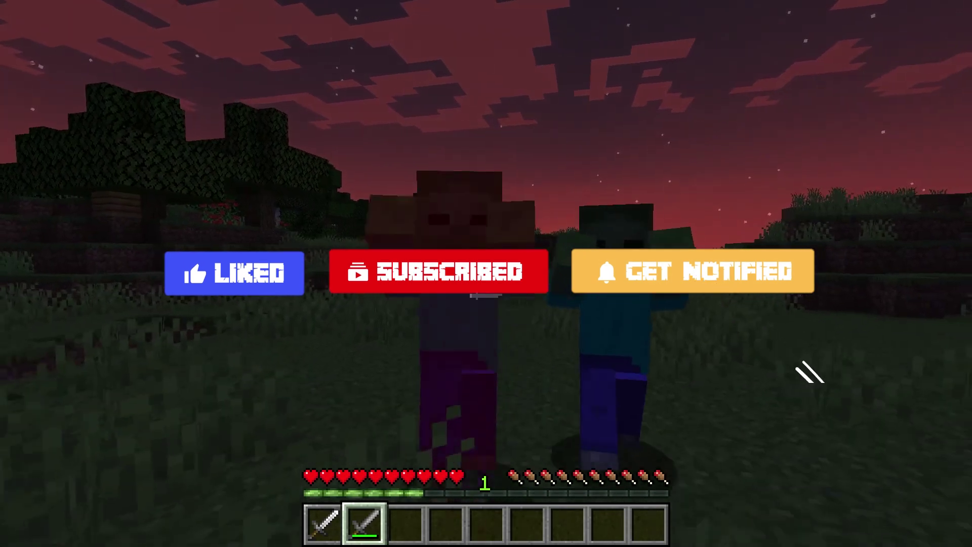
left_click(485, 273)
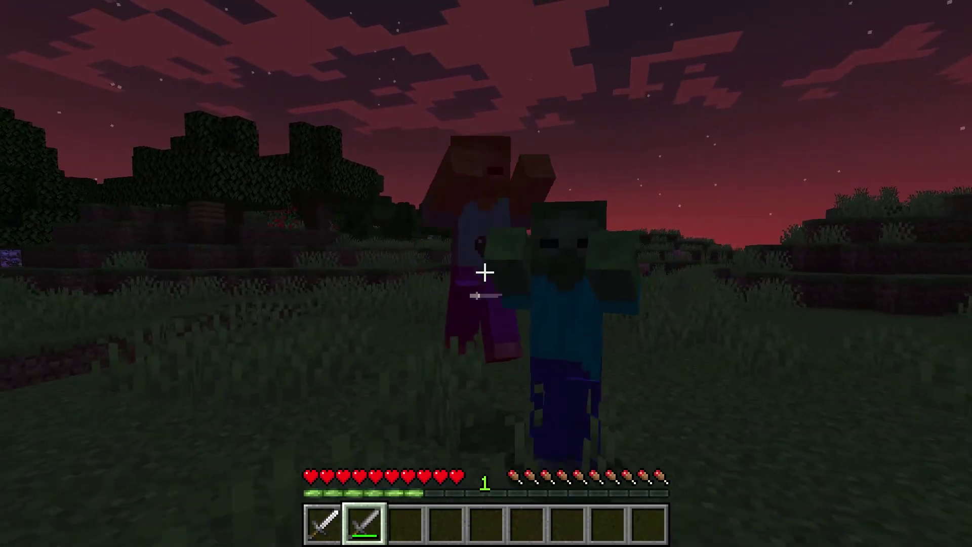
left_click(485, 272)
left_click(485, 272)
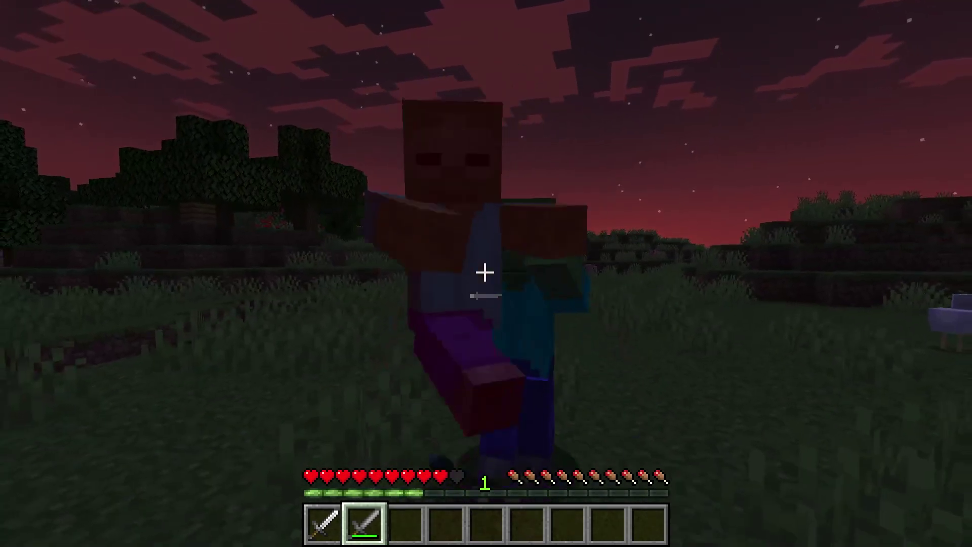
left_click(485, 273)
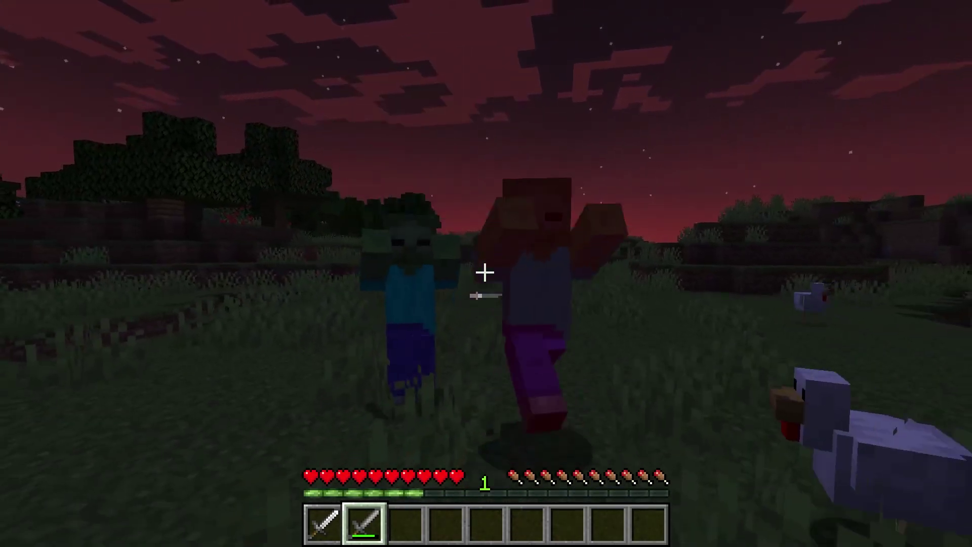
left_click(485, 273)
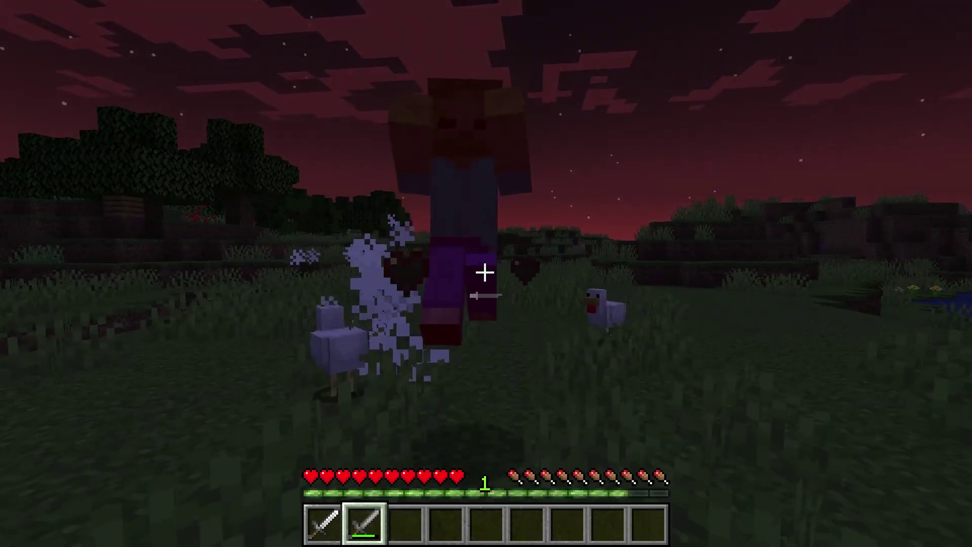
left_click(485, 273)
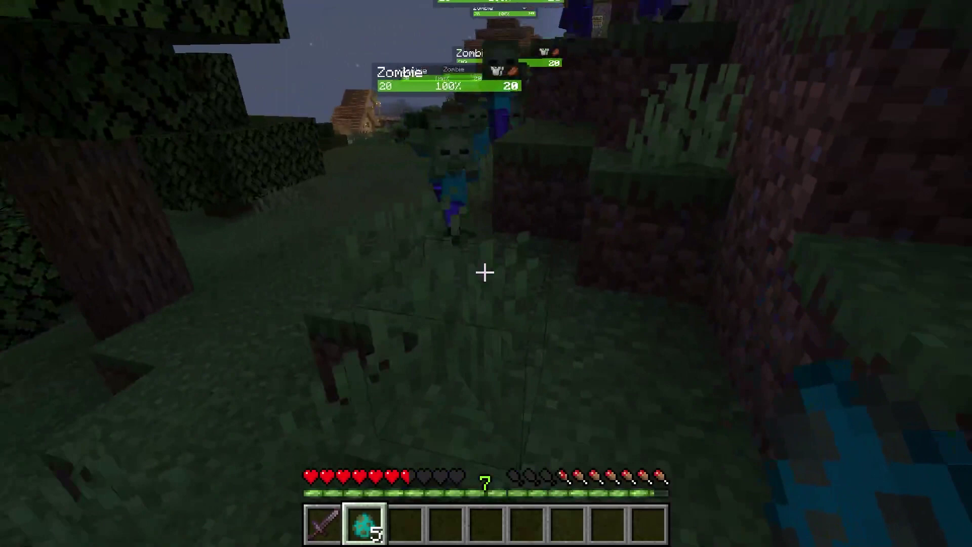
right_click(485, 273)
right_click(485, 273)
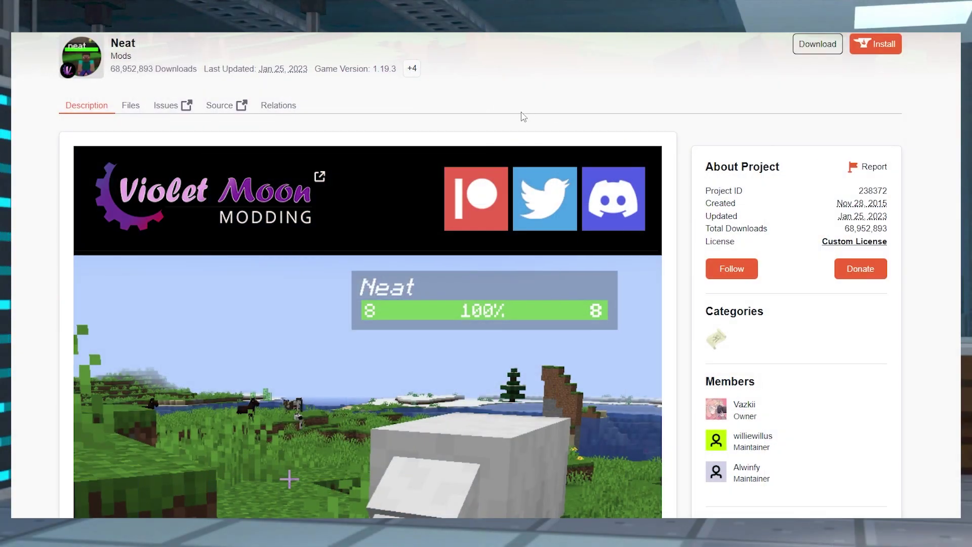
Step: List all files of the Neat mod and filter them to game version 1.19.3
left_click(131, 106)
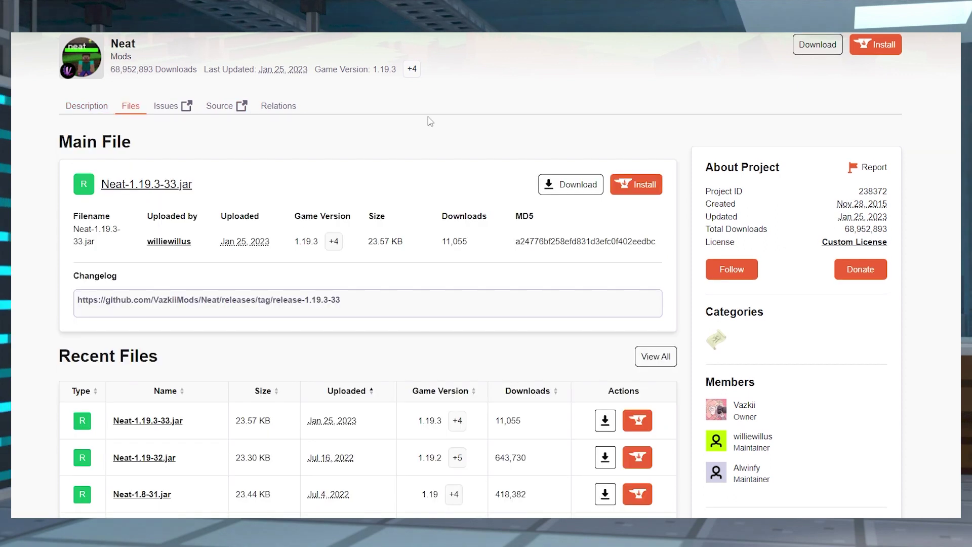
left_click(654, 357)
left_click(659, 146)
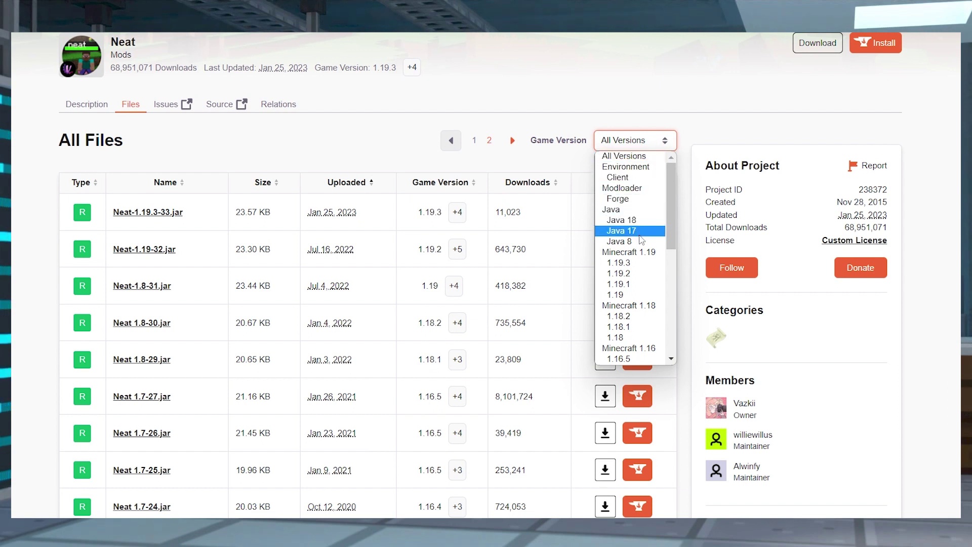
left_click(639, 262)
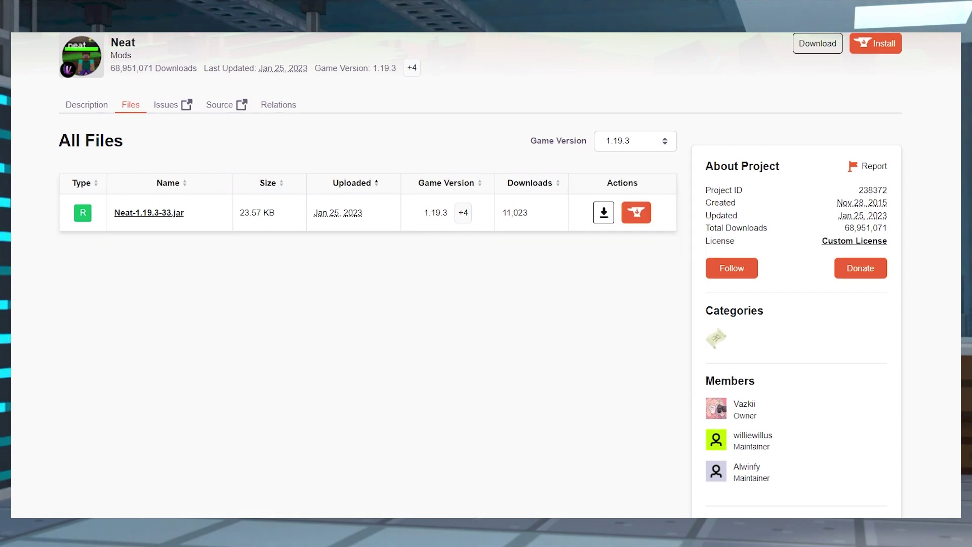
Step: Download Neat-1.19.3-33.jar and move it from Downloads into the Minecraft Plugins folder
left_click(604, 213)
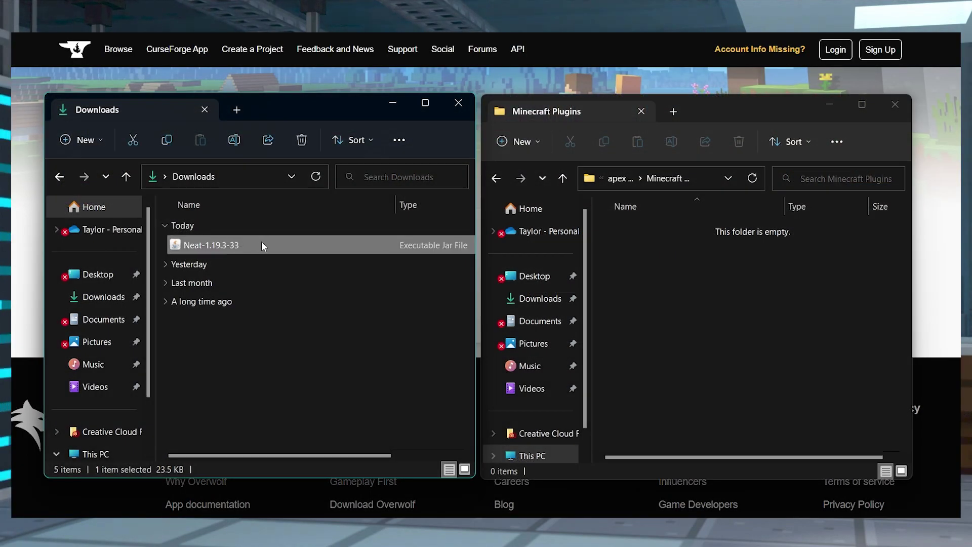
left_click_drag(261, 245, 728, 260)
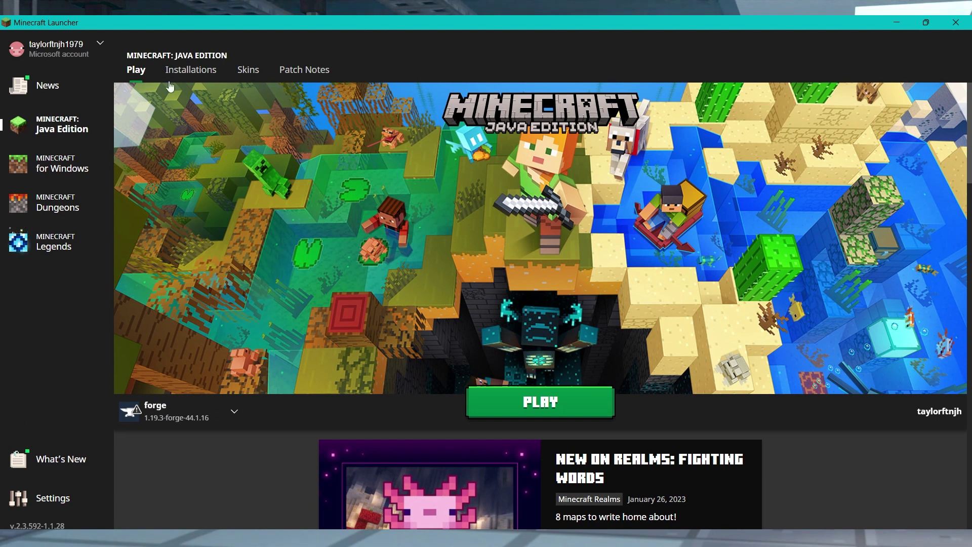
Step: Open the mods folder of the launcher's forge installation and move the Neat-1.19.3-33 file into it
left_click(187, 72)
mouse_move(389, 185)
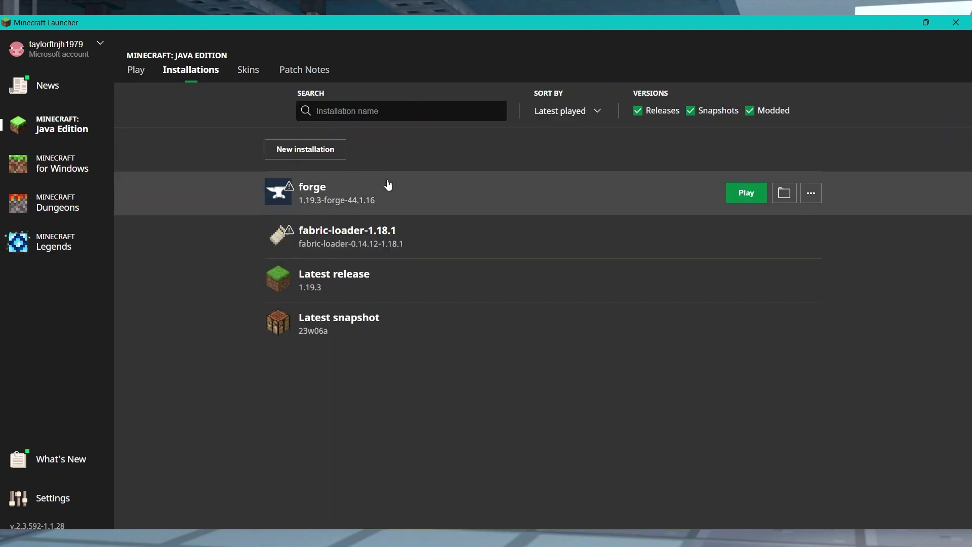
left_click(780, 194)
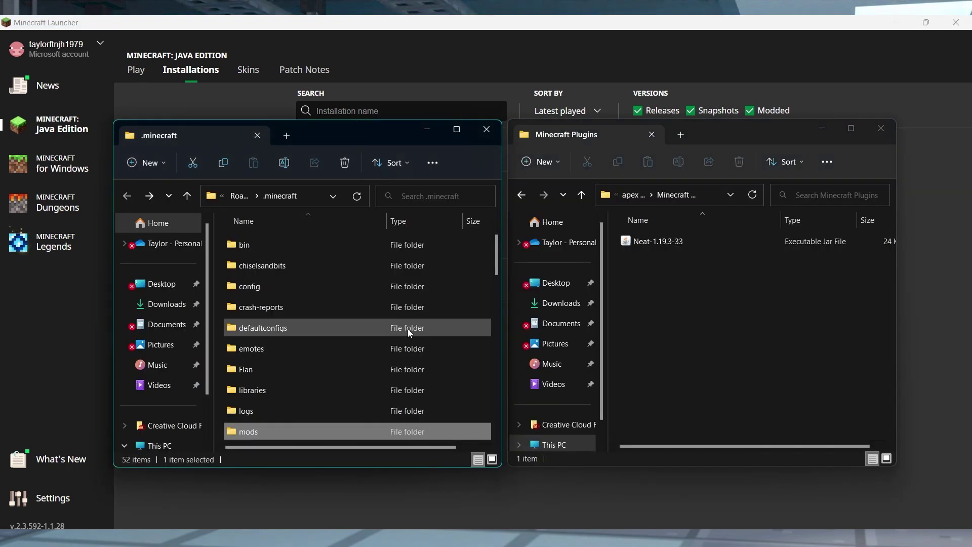
scroll(323, 319, "down", 1)
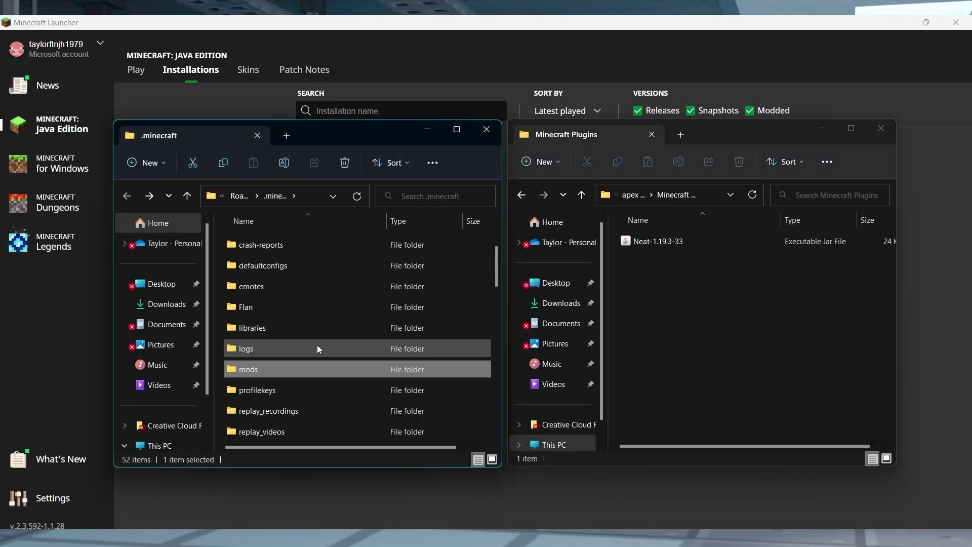
double_click(297, 368)
left_click_drag(712, 238, 324, 303)
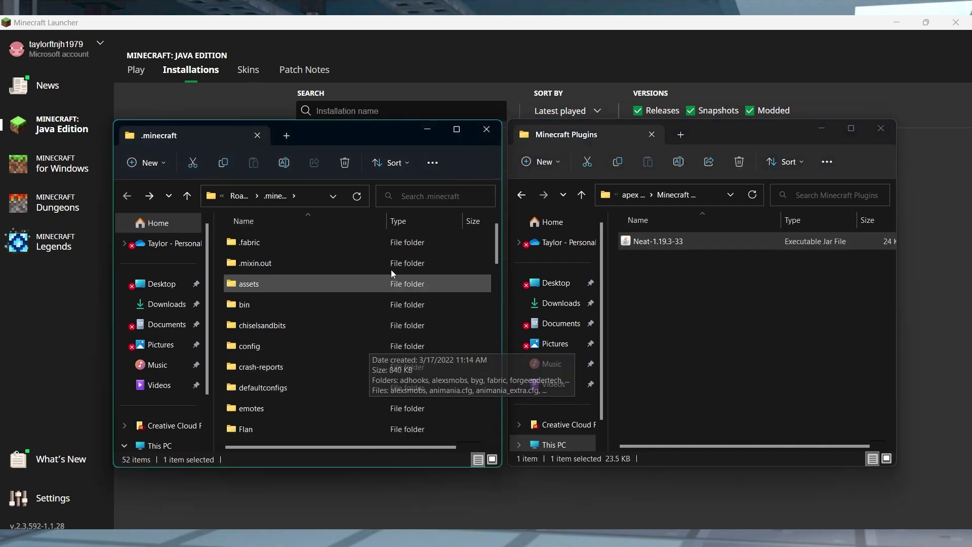
Step: Try adding a new folder inside .minecraft, and minimise both file windows
left_click(142, 167)
left_click(170, 195)
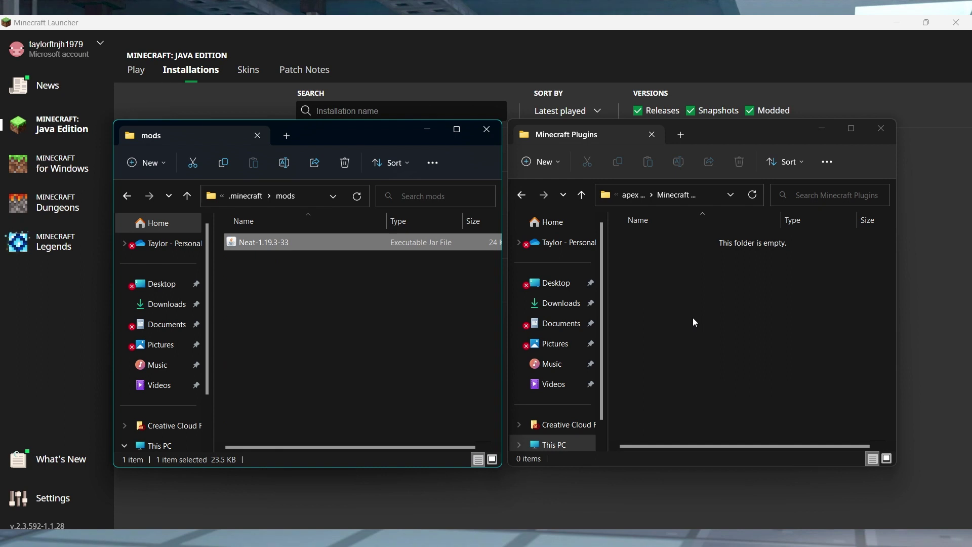
left_click(428, 130)
left_click(820, 129)
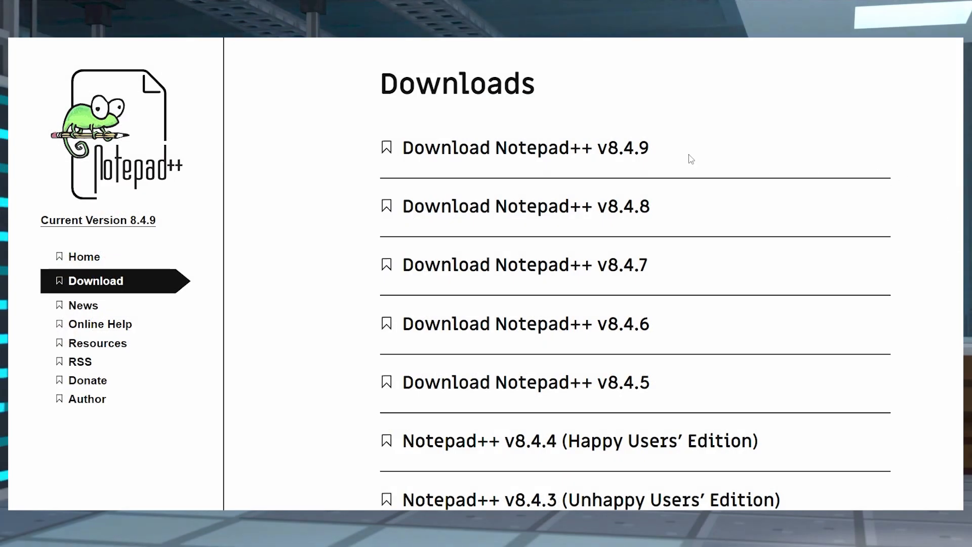
Step: Open the download page for Notepad++ v8.4.9
left_click(642, 149)
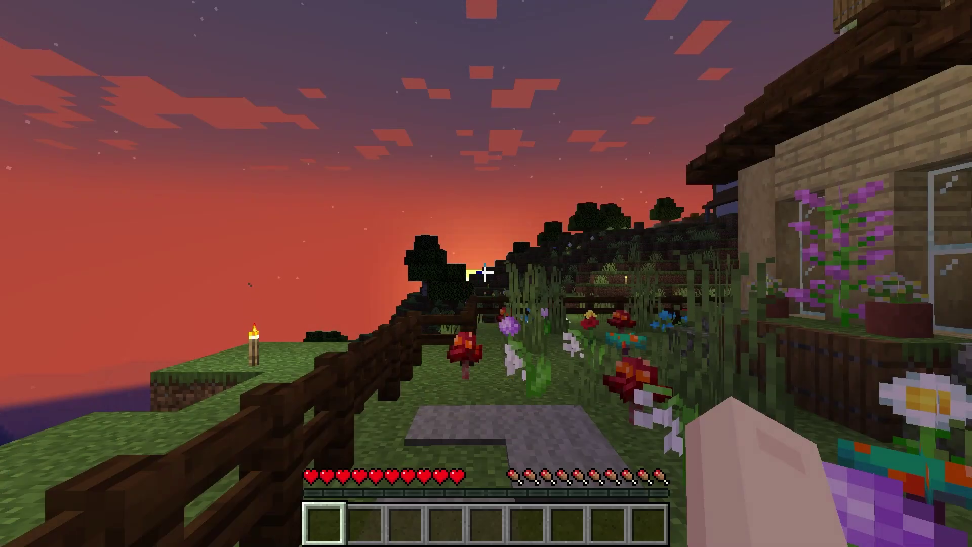
Step: Leave the game, and open the neat-client file from the config folder of the launcher's forge installation
key("Escape")
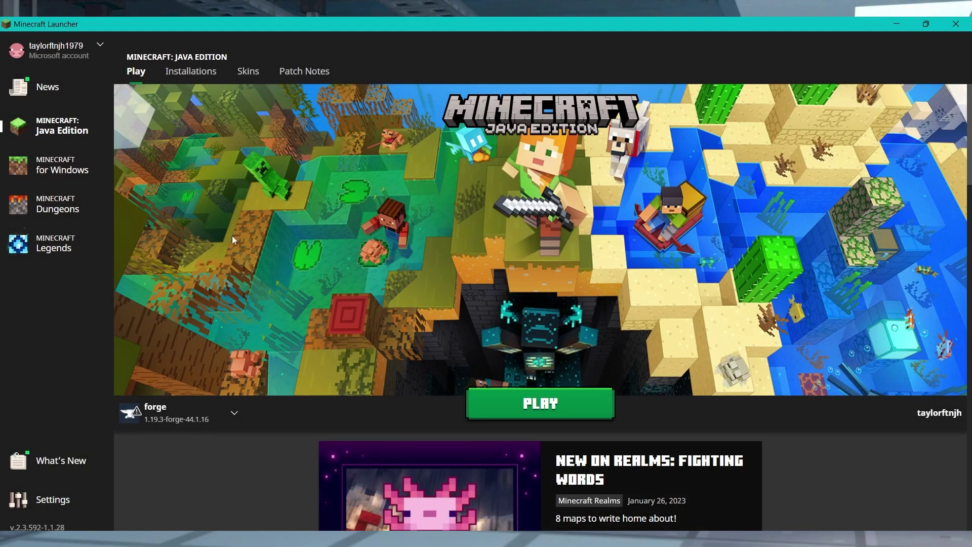
left_click(195, 74)
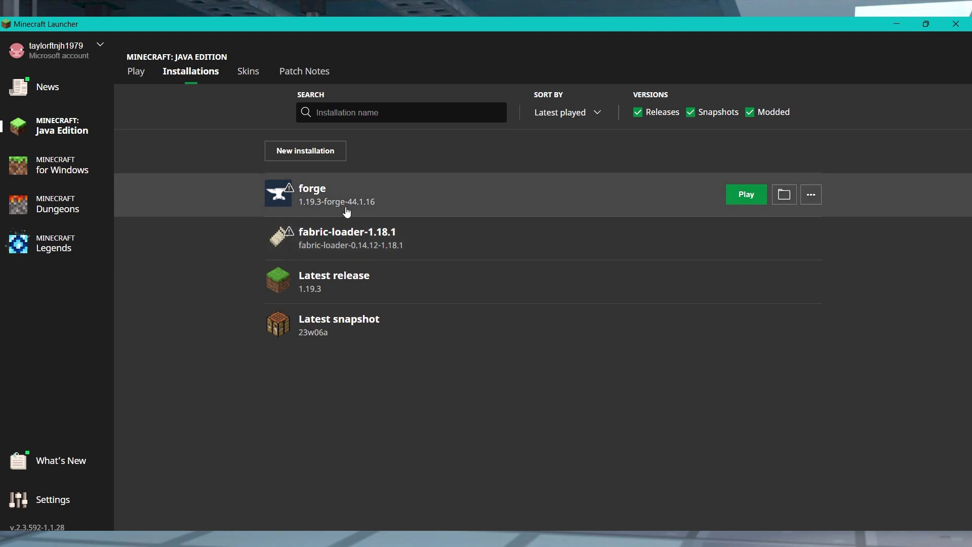
left_click(784, 195)
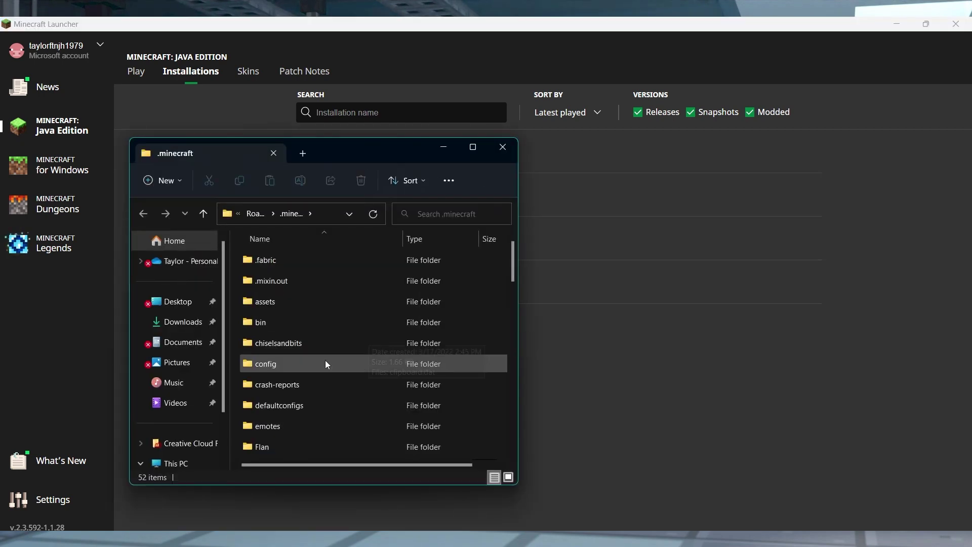
double_click(315, 363)
scroll(297, 371, "down", 13)
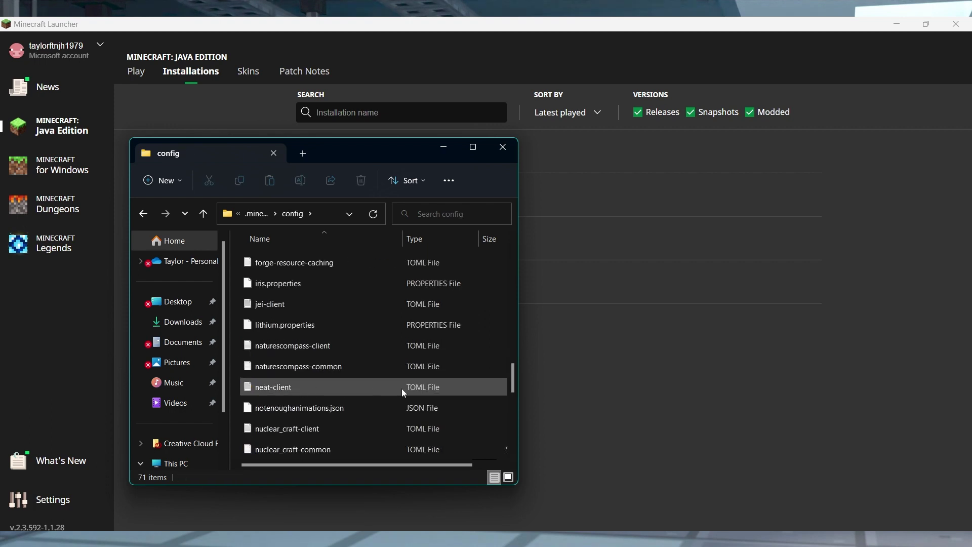
double_click(349, 386)
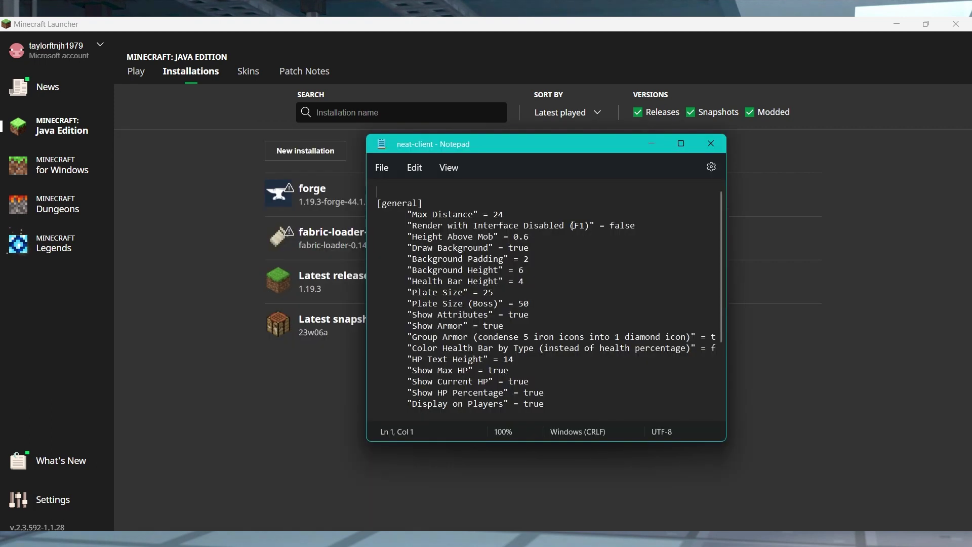
Step: Save the neat-client configuration file and close it
left_click(383, 170)
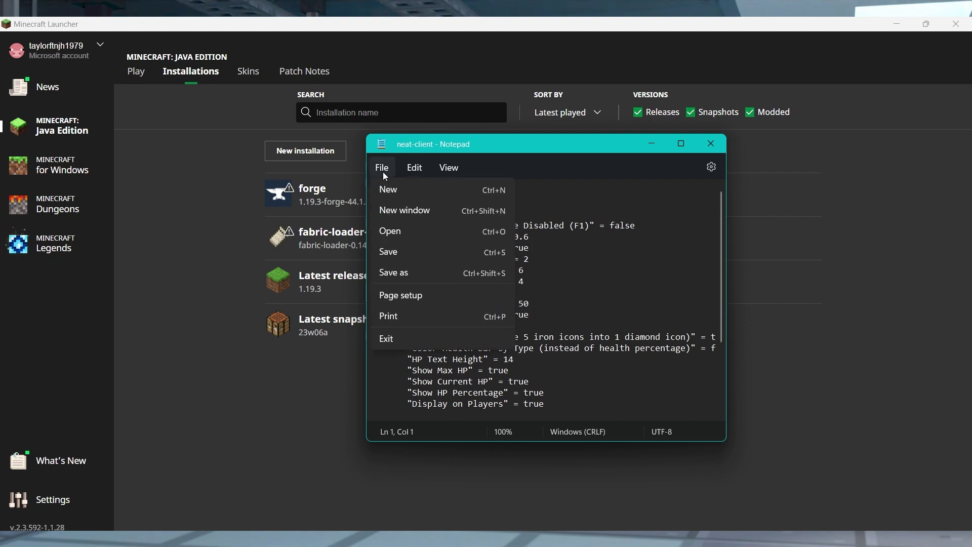
left_click(421, 250)
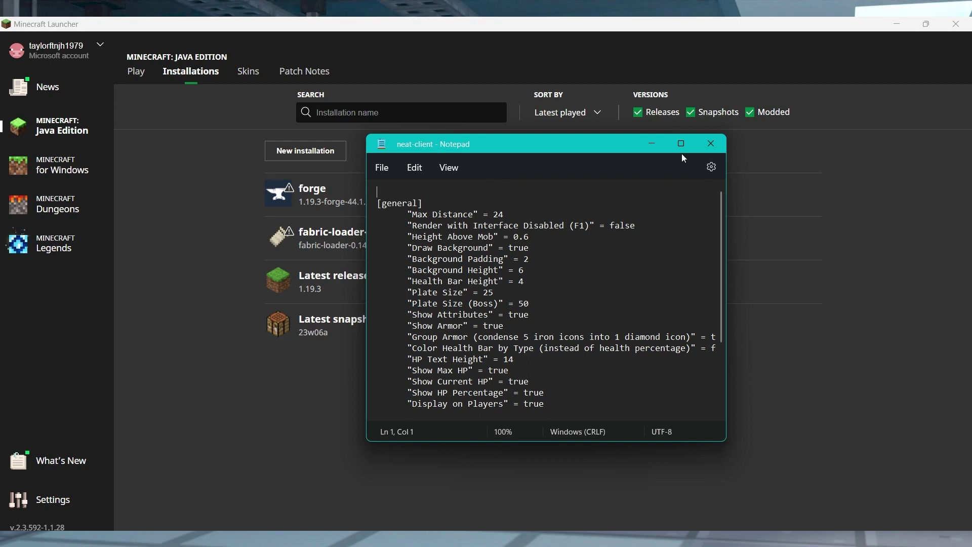
left_click(710, 146)
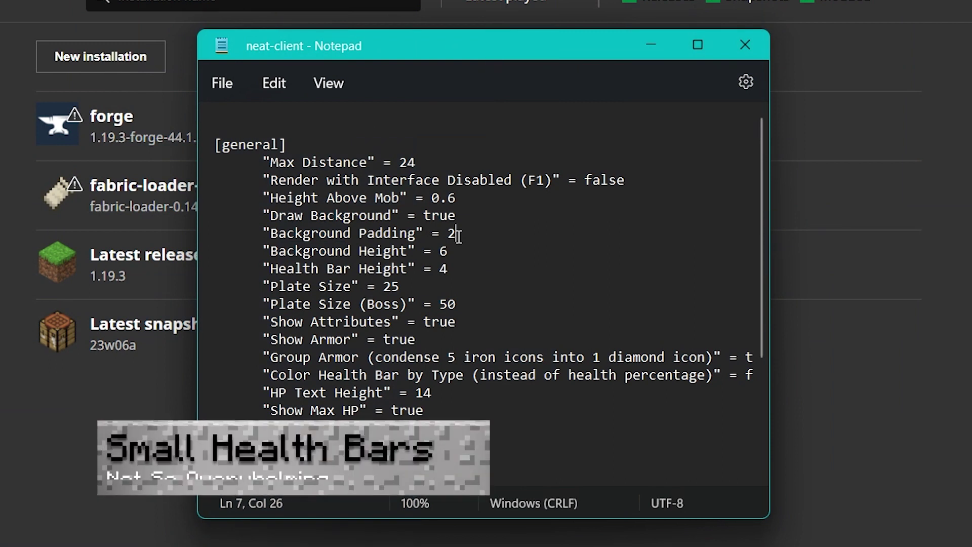
Step: In neat-client, set Background Padding to 1, Background Height to 3, Health Bar Height to 2 and HP Text Height to 7
key("BackSpace")
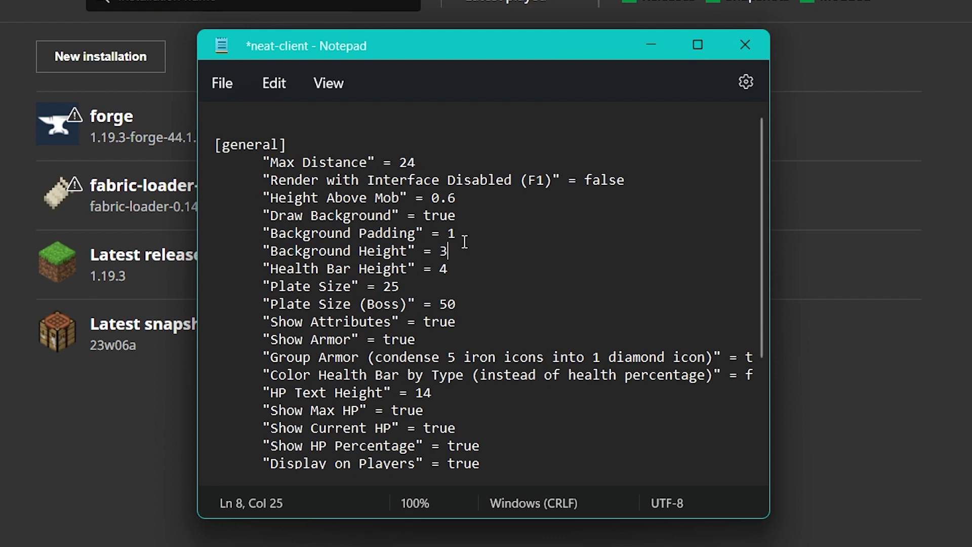
left_click(448, 268)
key("BackSpace")
type("2")
left_click(441, 394)
key("BackSpace")
key("BackSpace")
type("7")
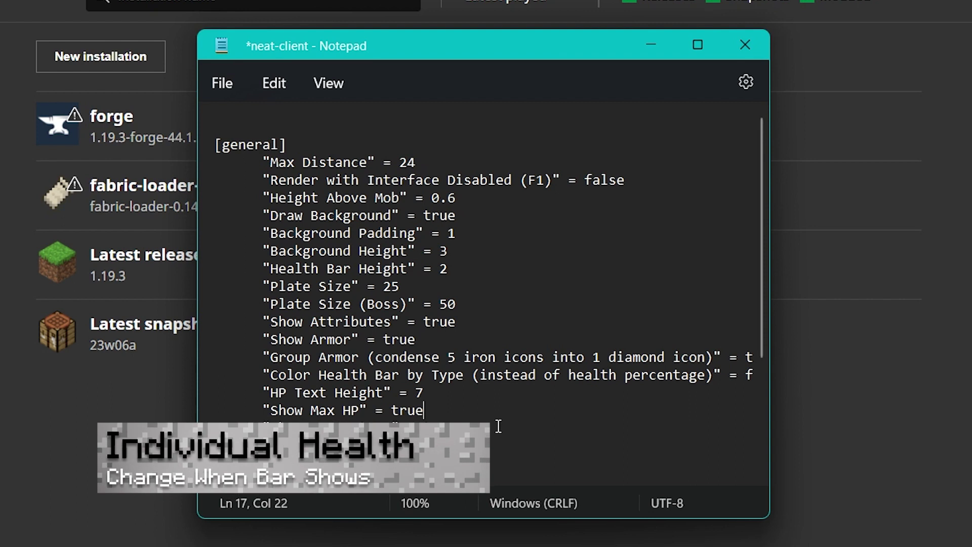
Step: Set "Only show the health bar for the entity looked at" to true in neat-client
scroll(498, 426, "down", 1)
scroll(498, 427, "down", 1)
left_click(737, 376)
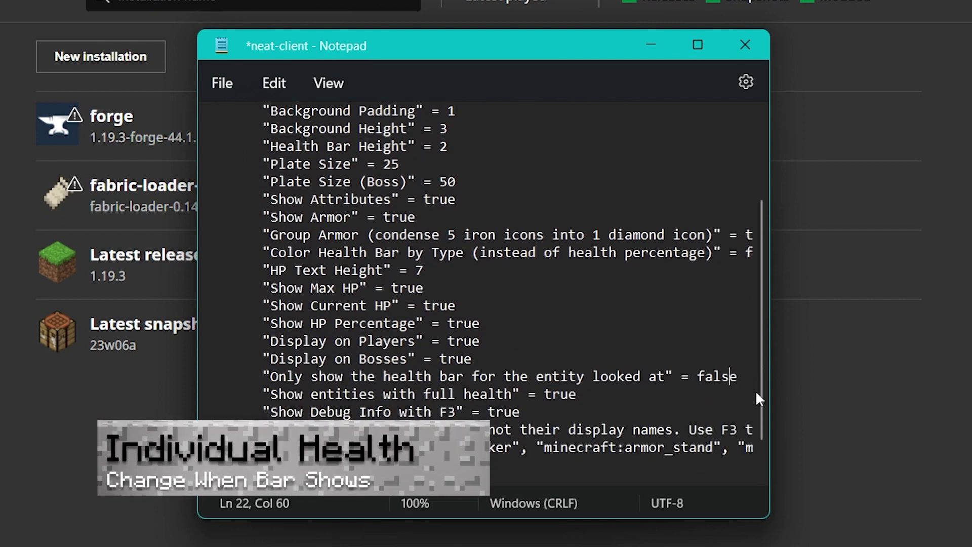
key("BackSpace")
key("BackSpace")
key("BackSpace")
key("BackSpace")
key("BackSpace")
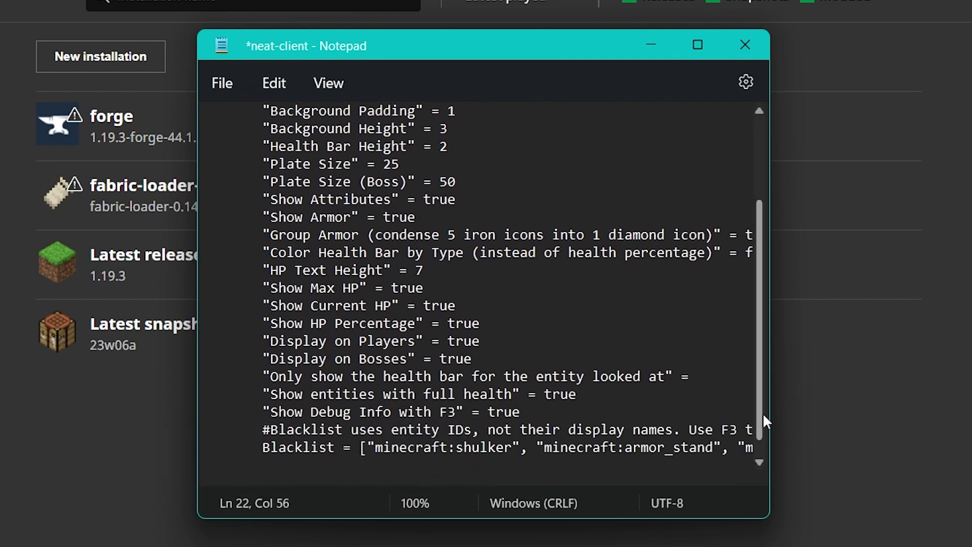
type("true")
Step: Set "Show entities with full health" to false in neat-client
left_click(577, 394)
key("BackSpace")
key("BackSpace")
key("BackSpace")
key("BackSpace")
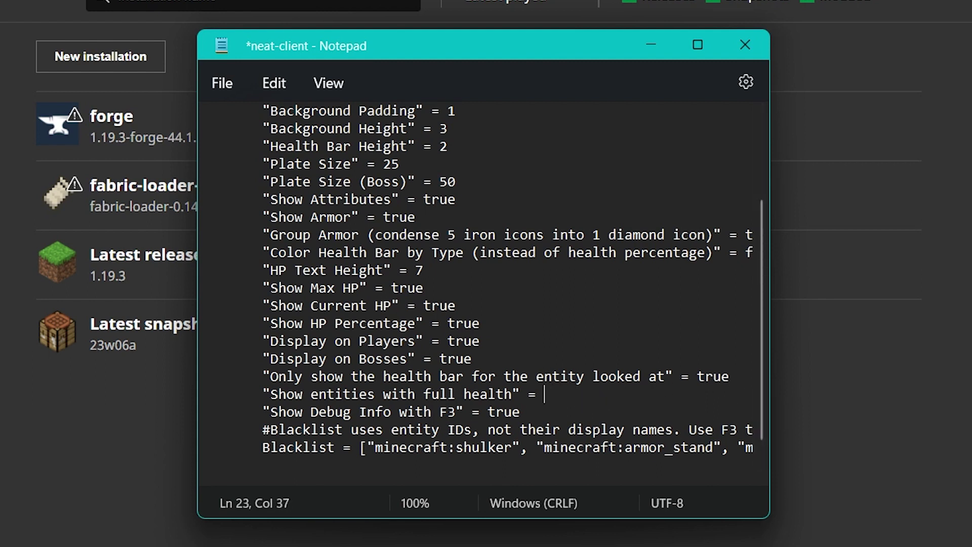
type("false")
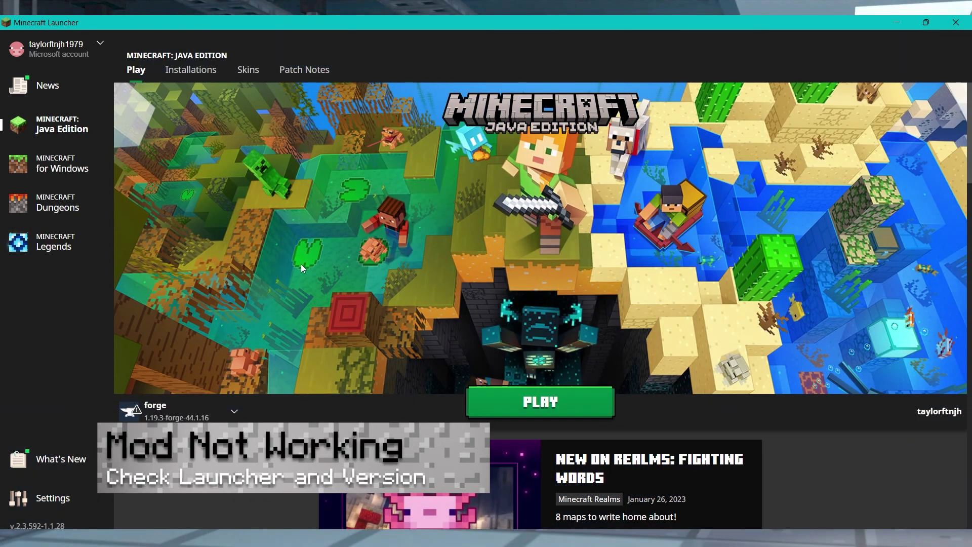
Step: Show the Java Edition installations list to check the mod loader and its version
left_click(190, 69)
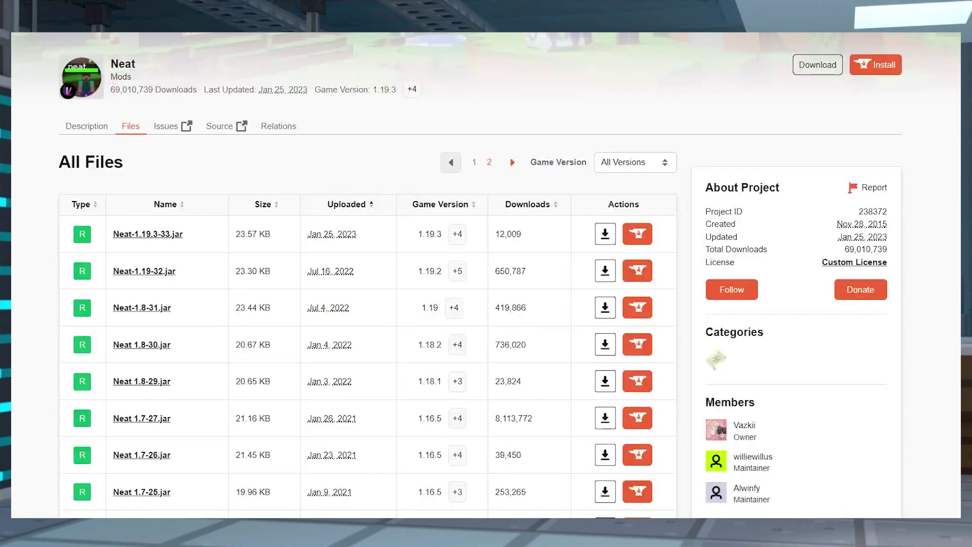
Step: Filter the Neat mod's files by game version 1.19.2 and download Neat-1.19-32.jar
left_click(645, 163)
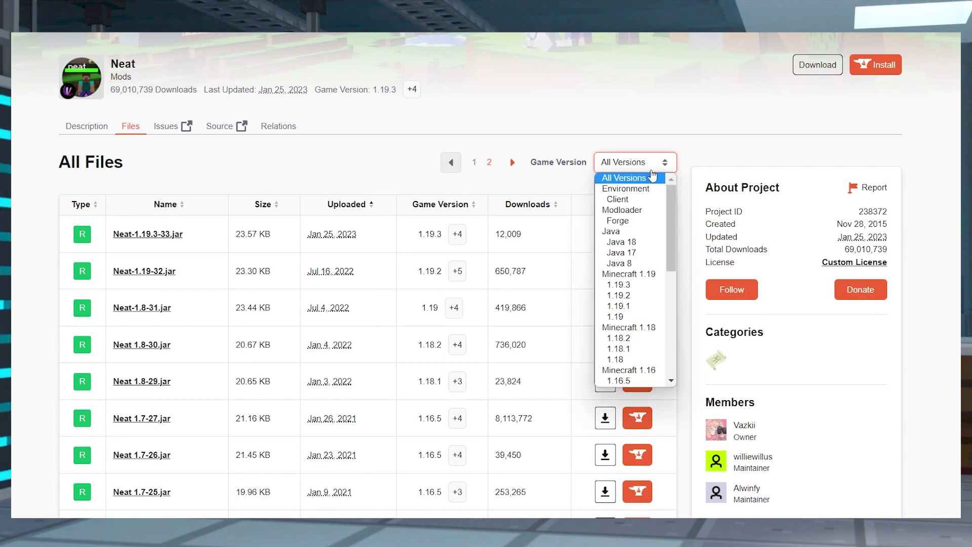
left_click(626, 297)
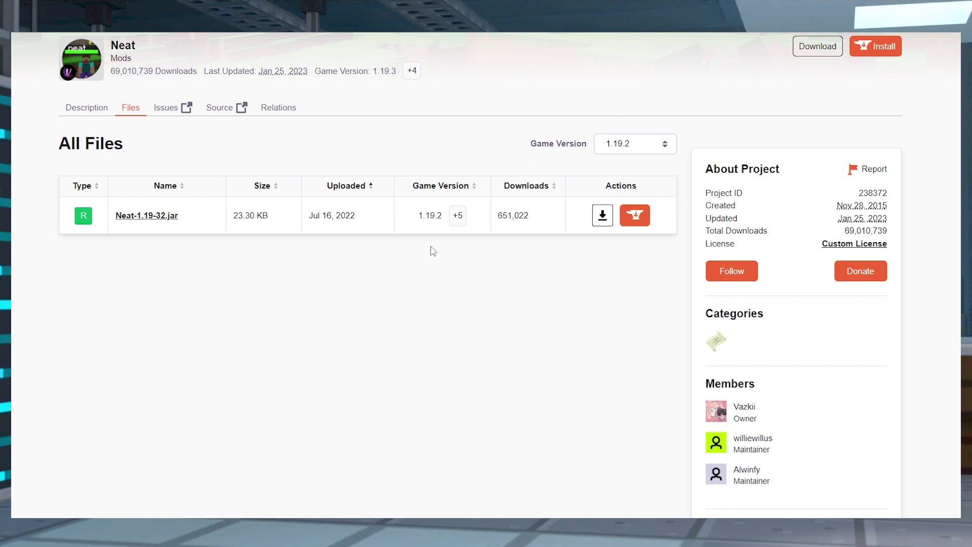
left_click(613, 220)
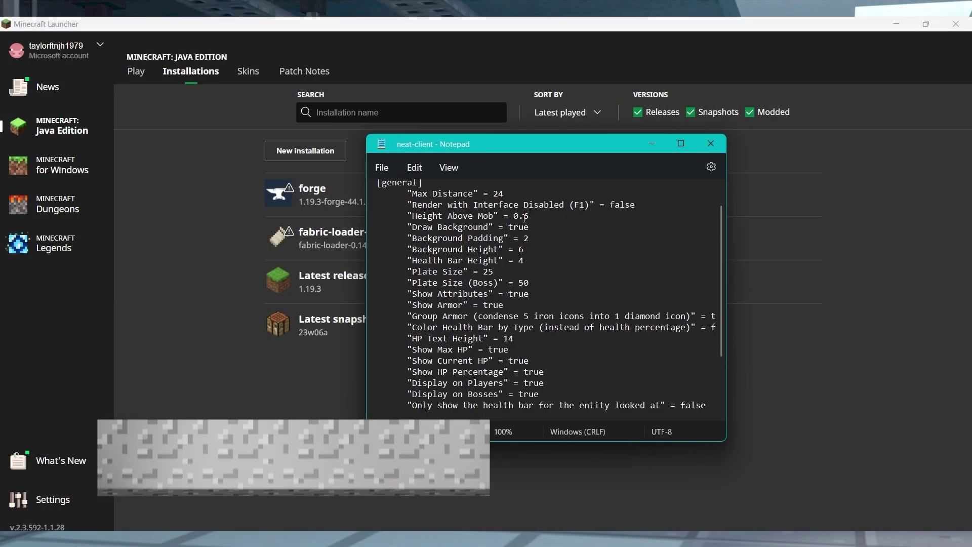
Step: Correct the "Show entities with full health" value to lowercase false in neat-client and save the file
scroll(527, 221, "down", 2)
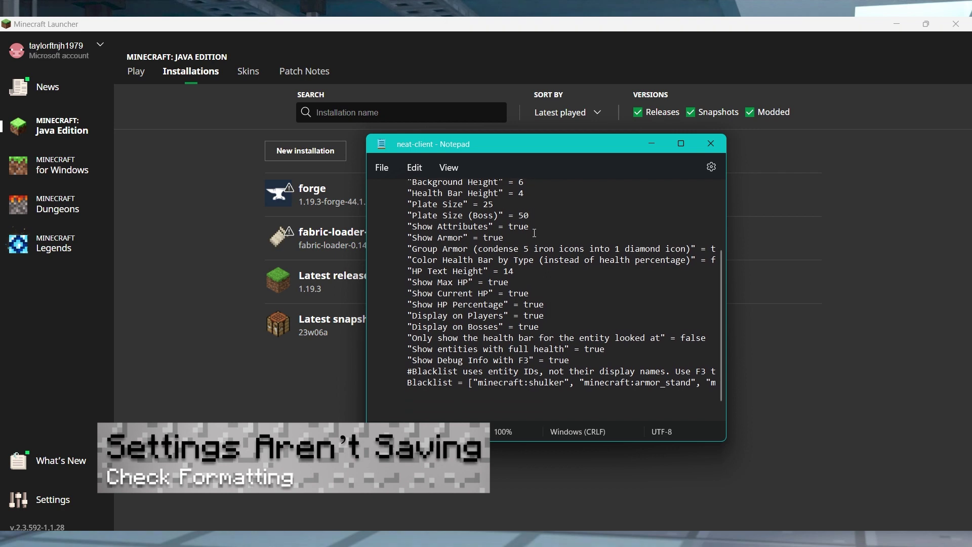
scroll(527, 238, "up", 4)
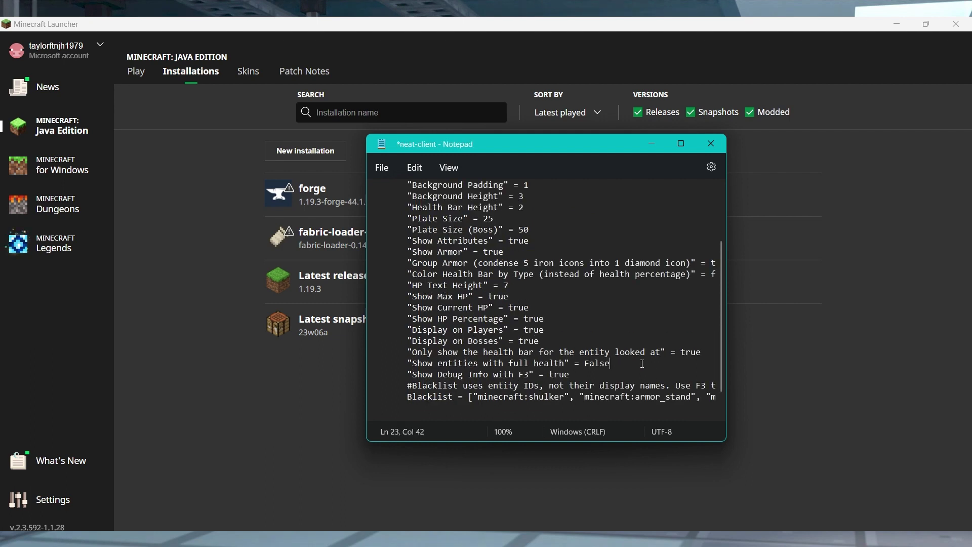
left_click_drag(642, 364, 385, 365)
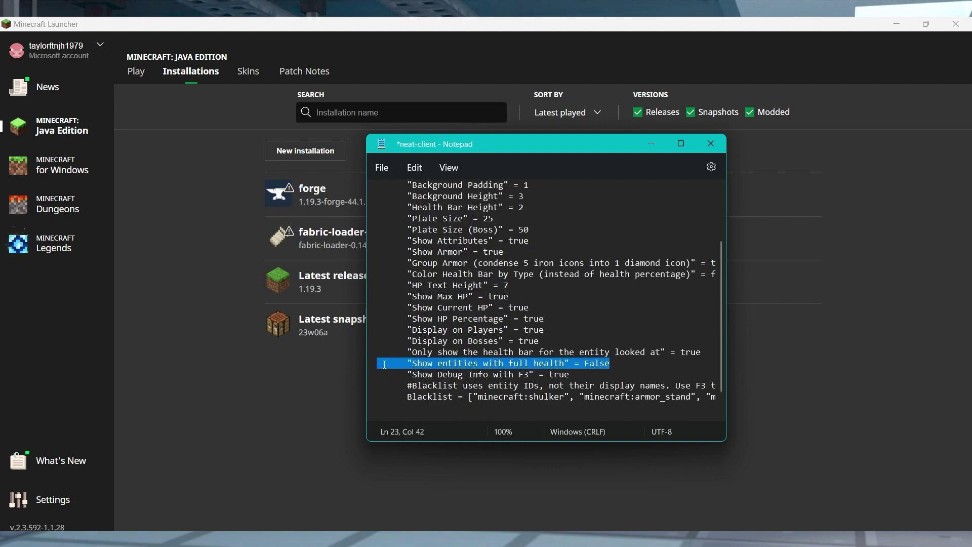
left_click(591, 364)
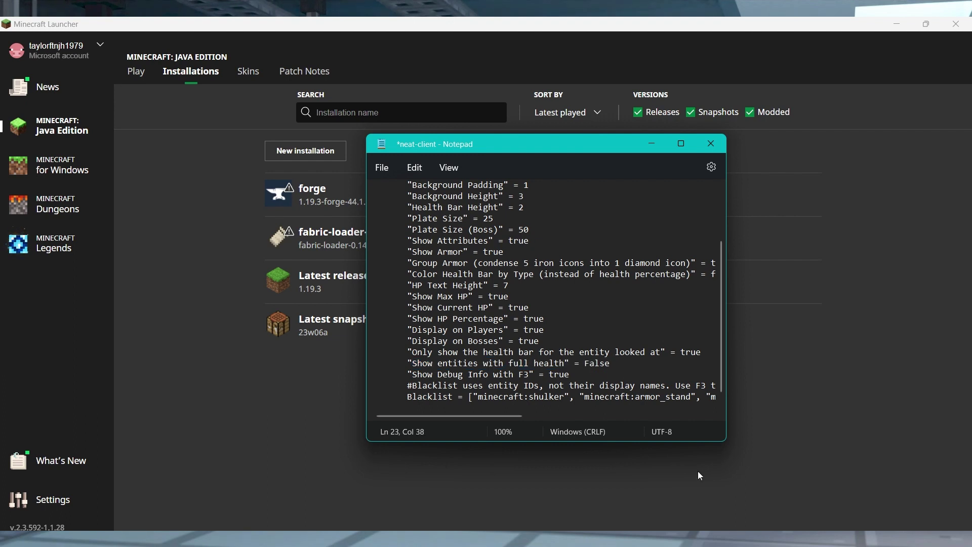
key("BackSpace")
type("f")
left_click(384, 169)
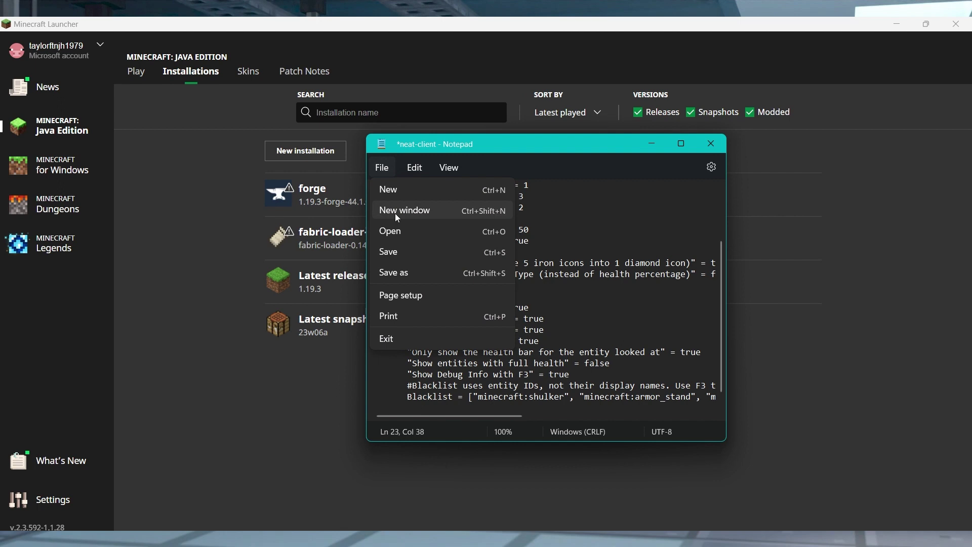
left_click(400, 256)
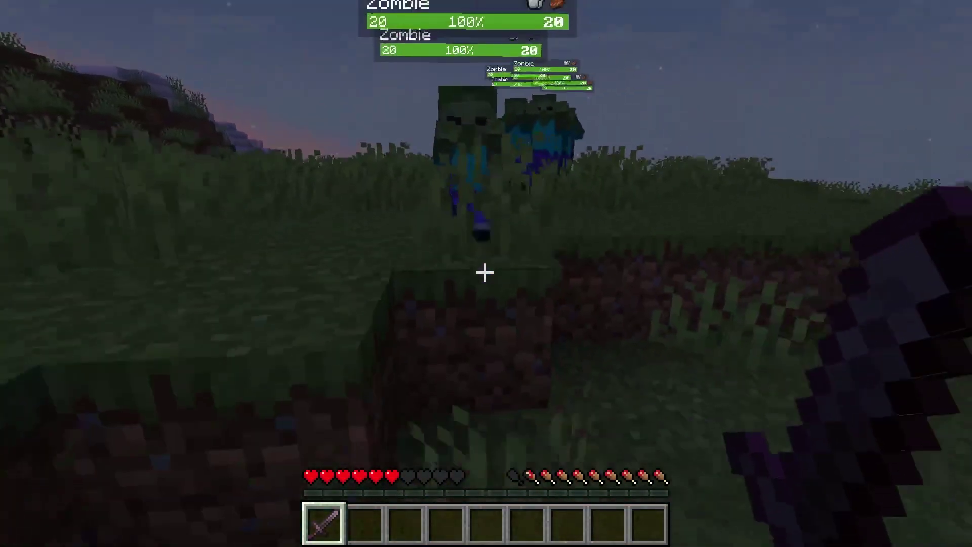
Step: Attack the nearby zombies with the sword in the game world to test their Neat health bars
left_click(485, 273)
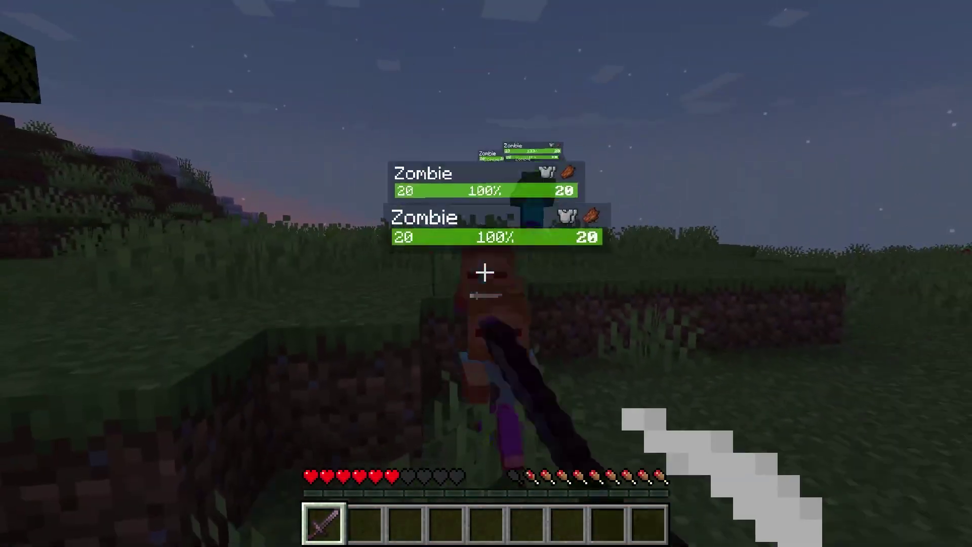
left_click(485, 272)
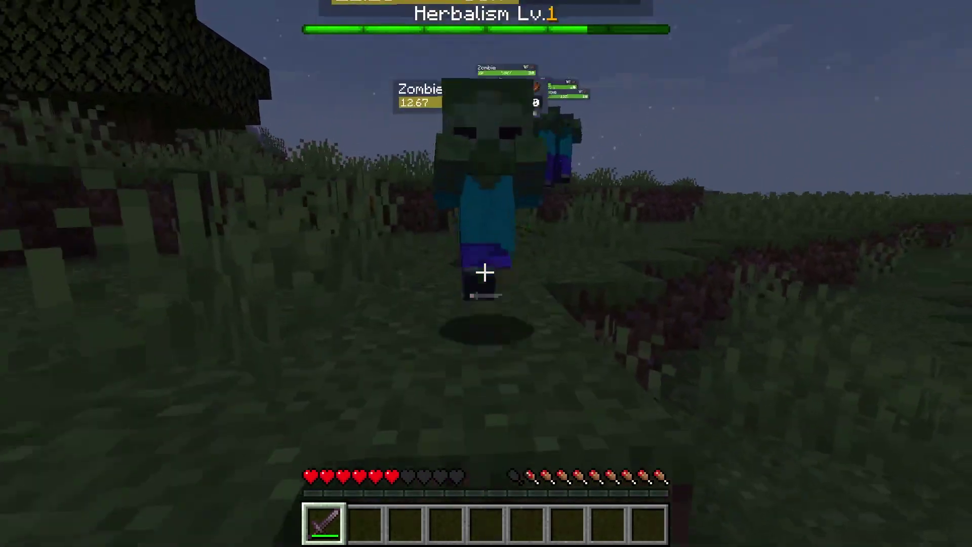
left_click(485, 272)
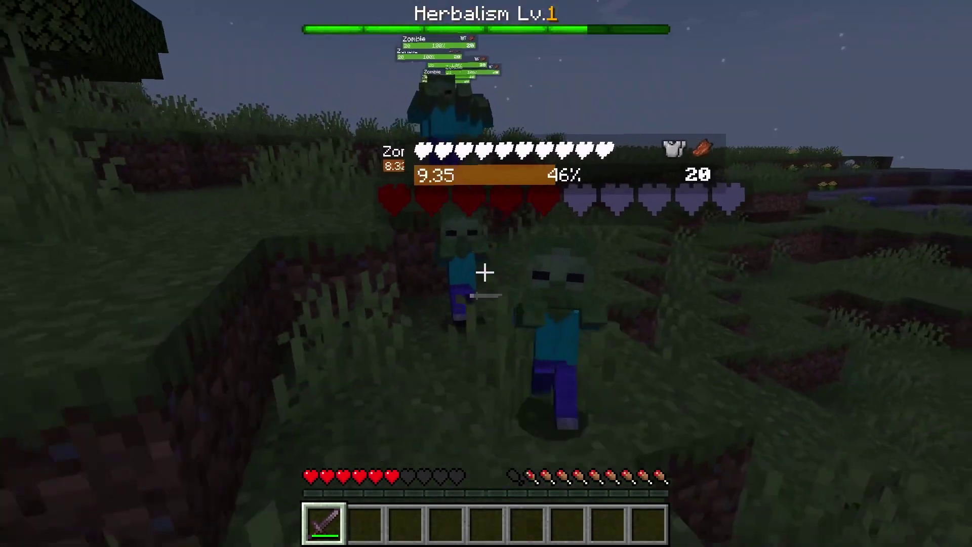
left_click(485, 273)
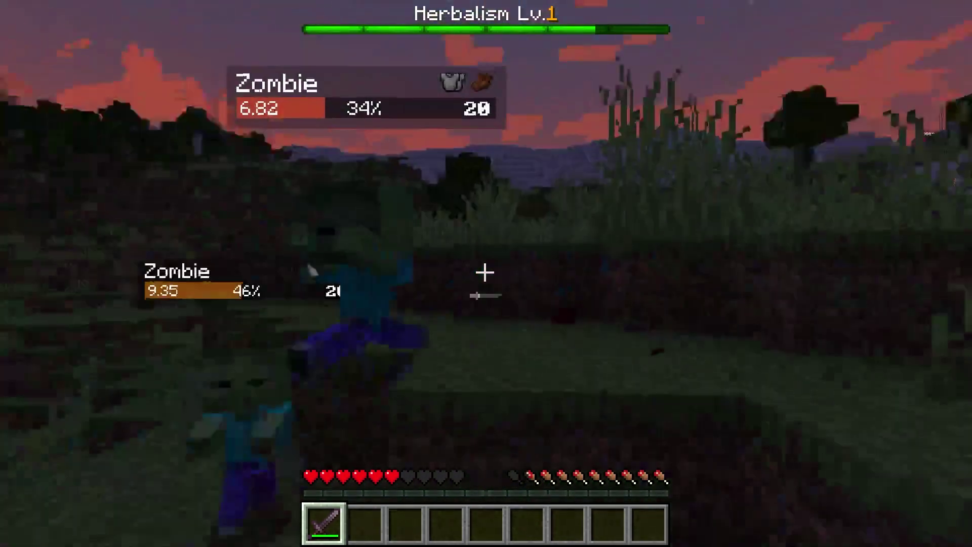
left_click(485, 272)
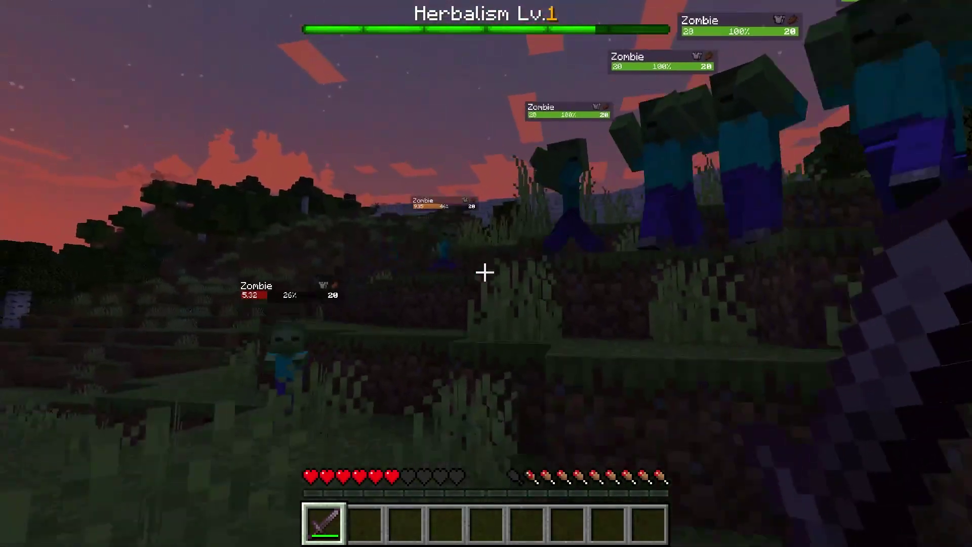
left_click(485, 272)
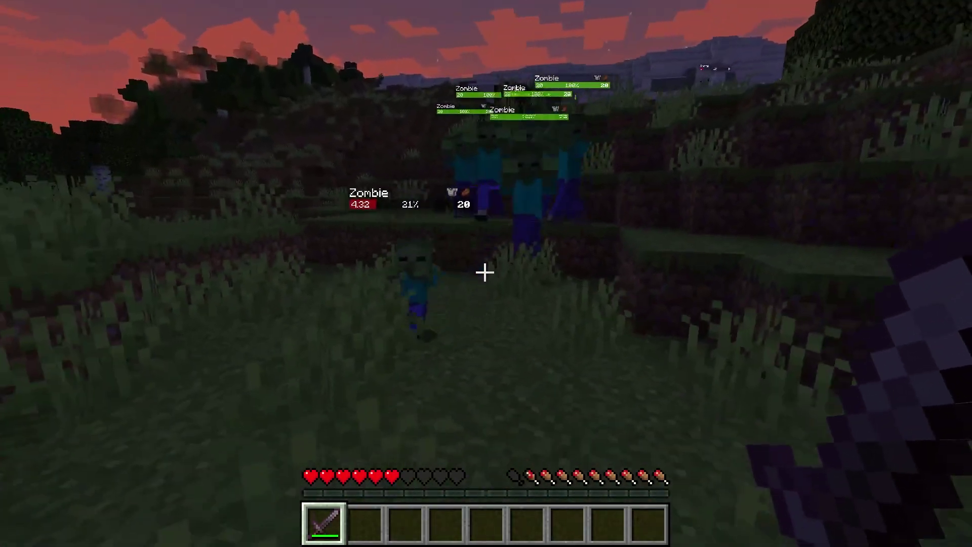